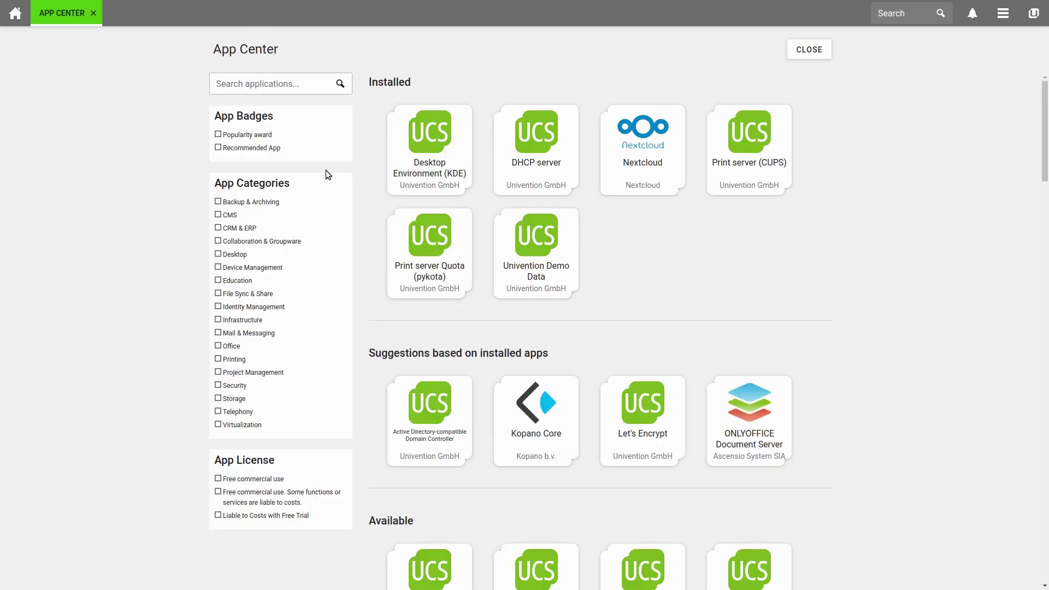
Search 'mailser' and install Mail server on ucs.home.intranet, confirming its 26 packages
click(281, 85)
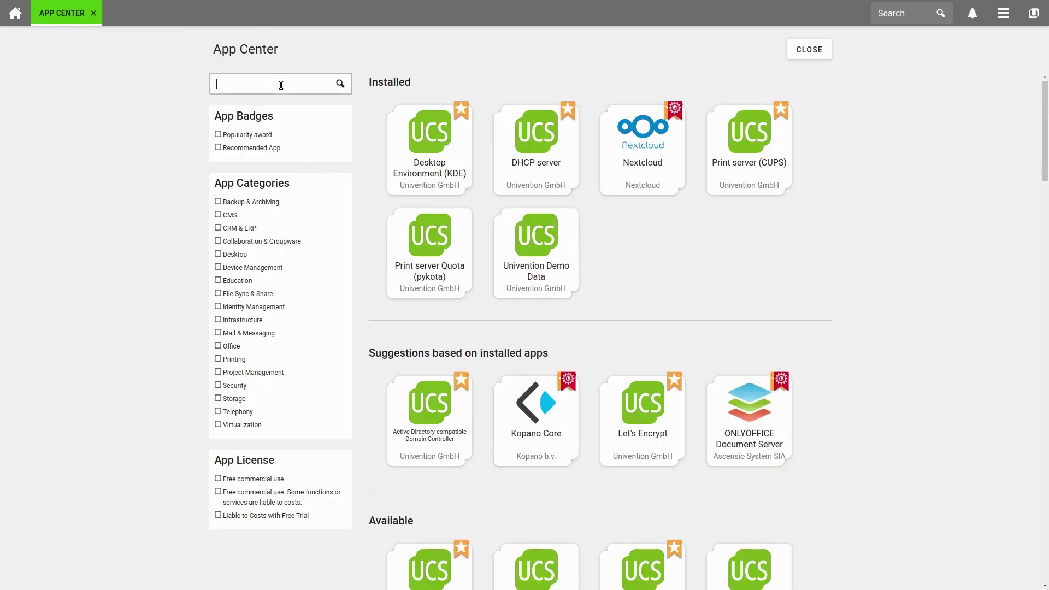
text(mailser)
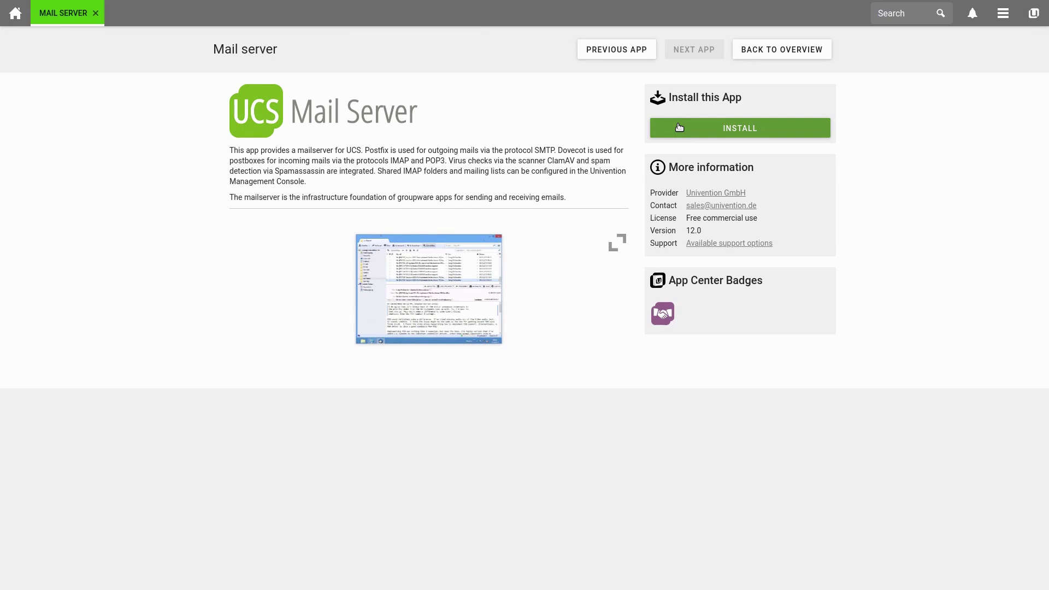
click(680, 126)
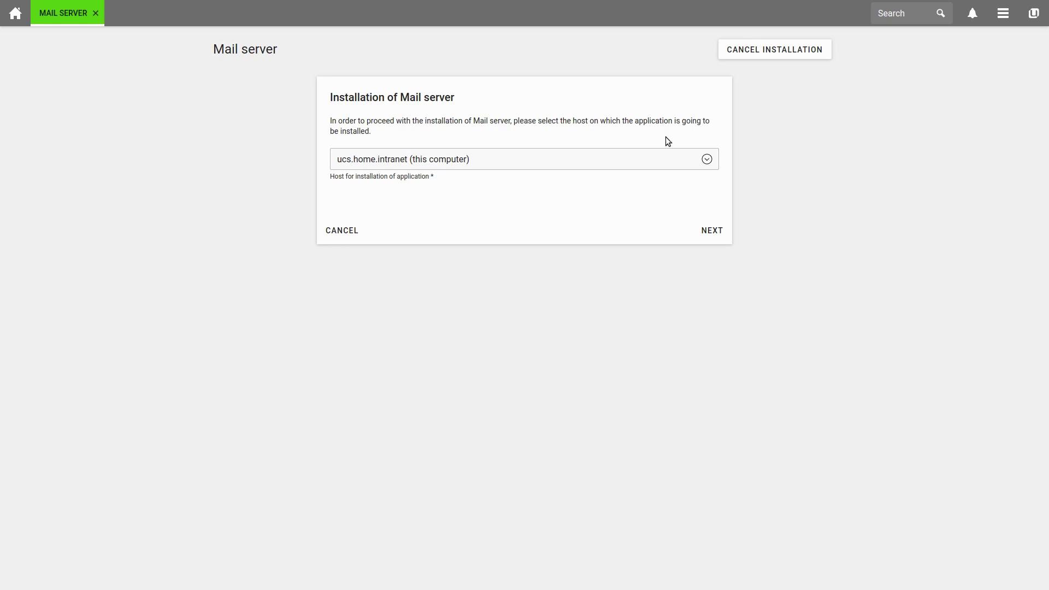
click(712, 230)
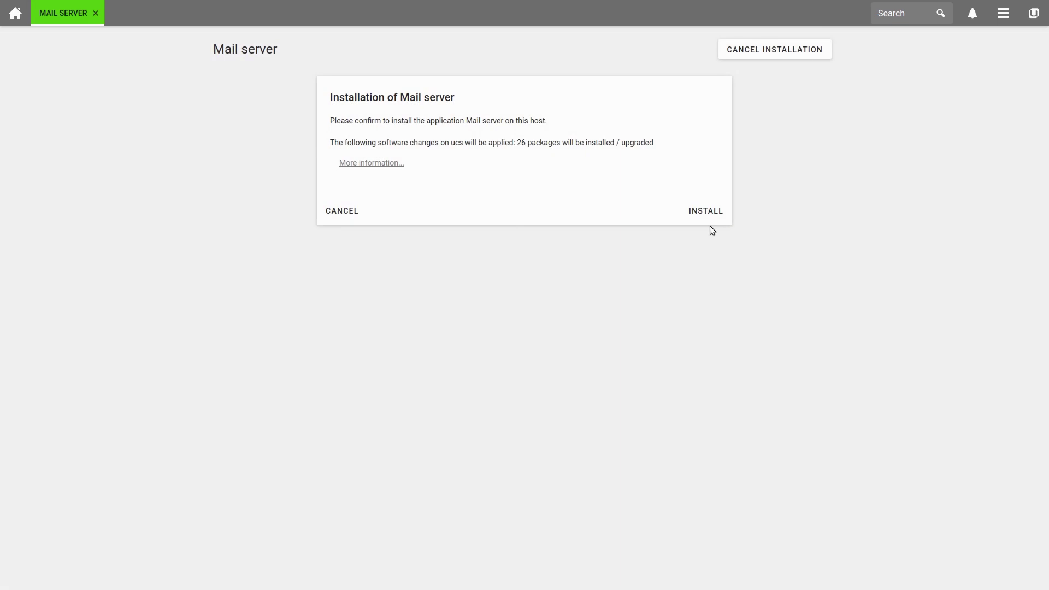
click(709, 214)
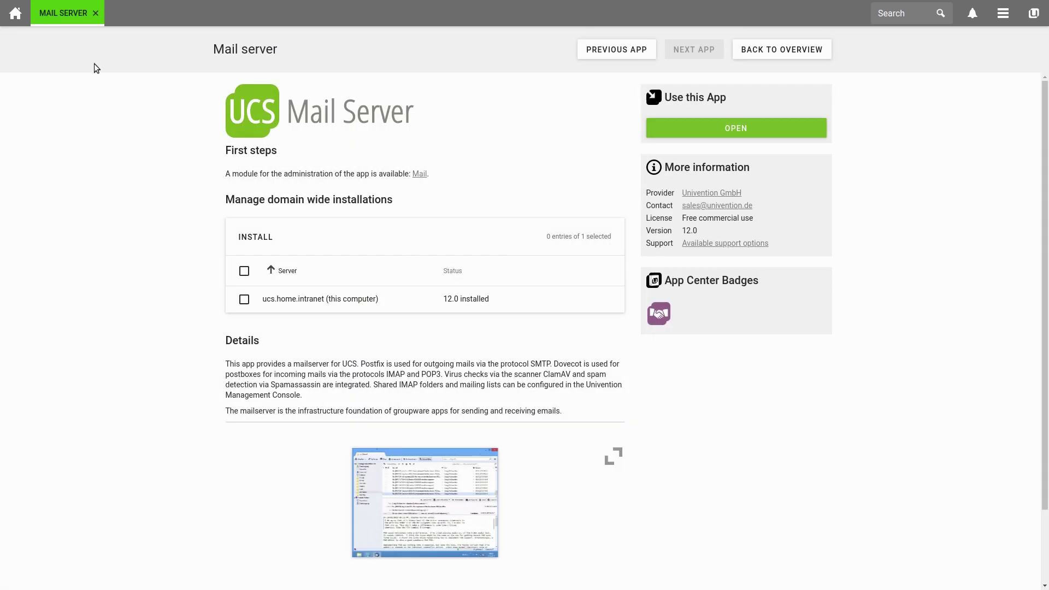
Open the Mail module from the overview's Domain category
click(22, 16)
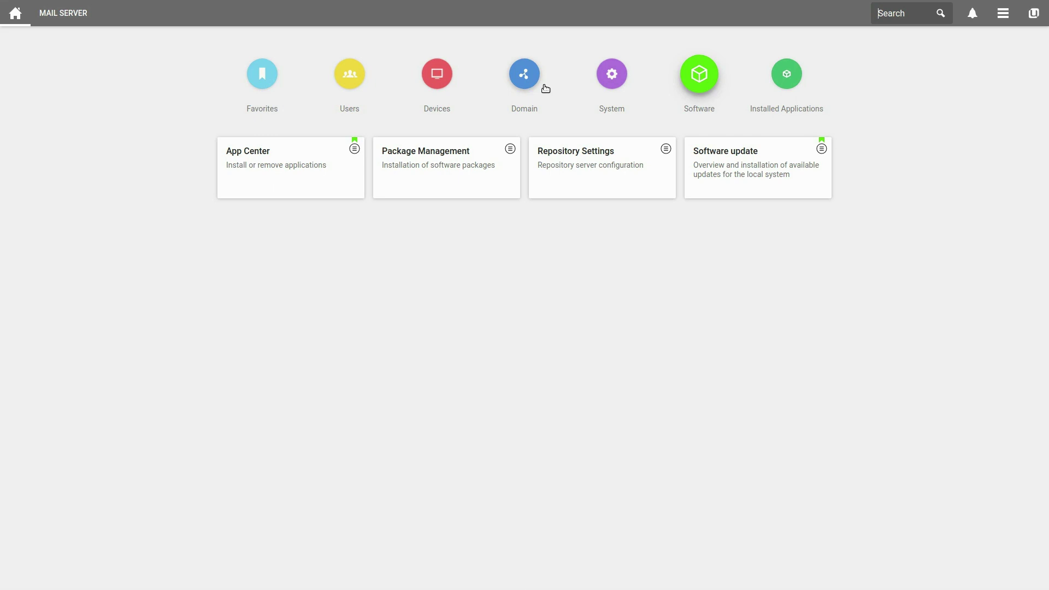
click(523, 80)
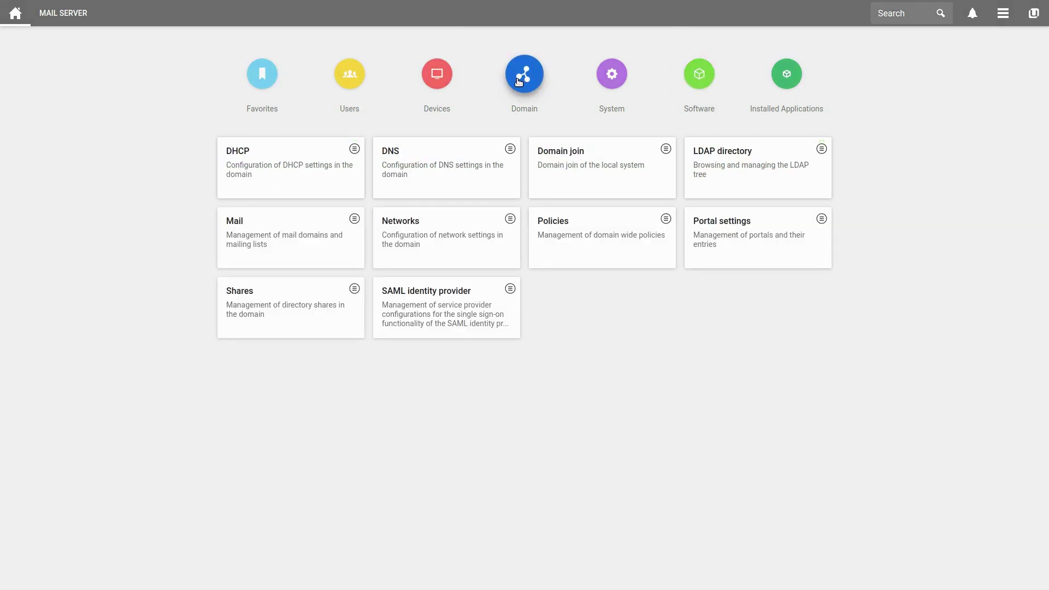
click(304, 231)
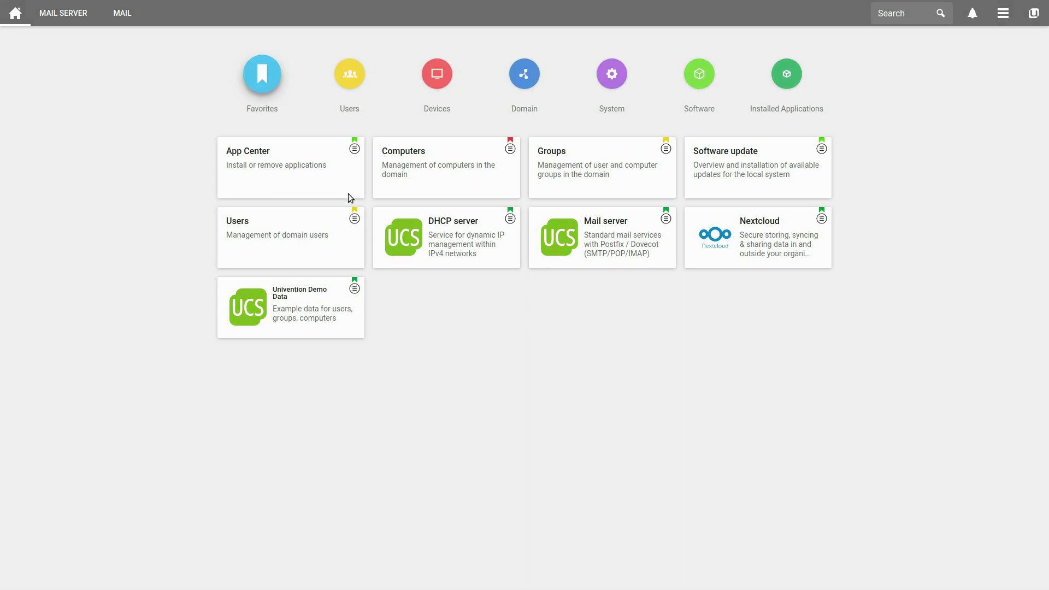
click(353, 87)
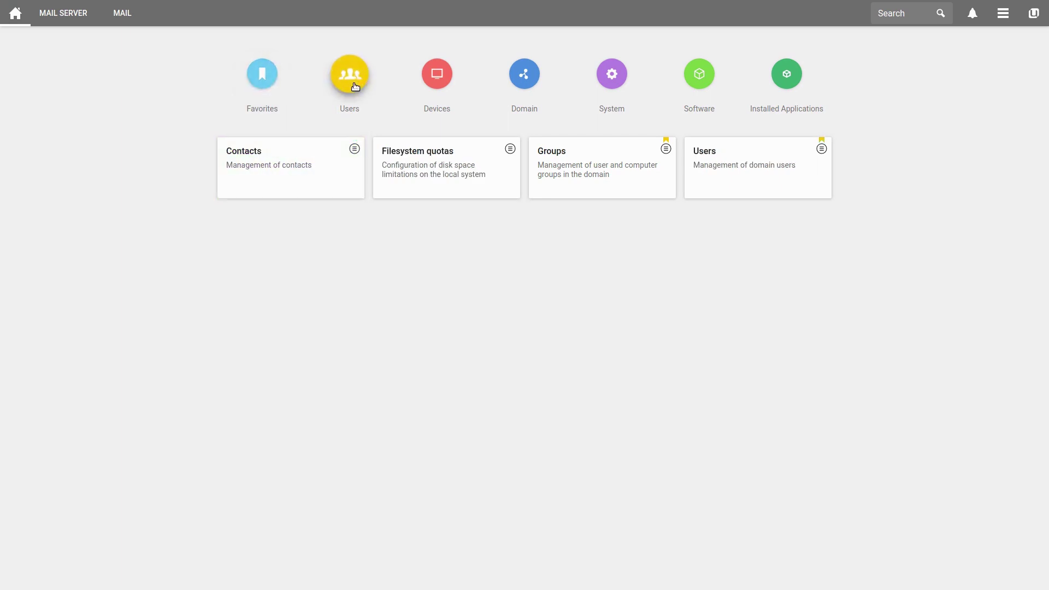
click(710, 152)
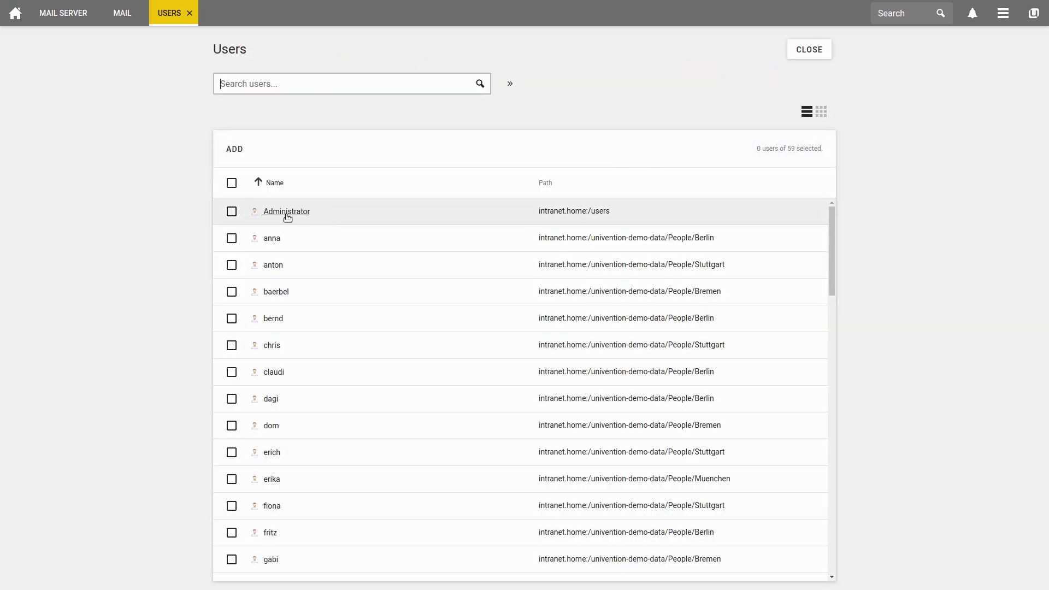
click(287, 213)
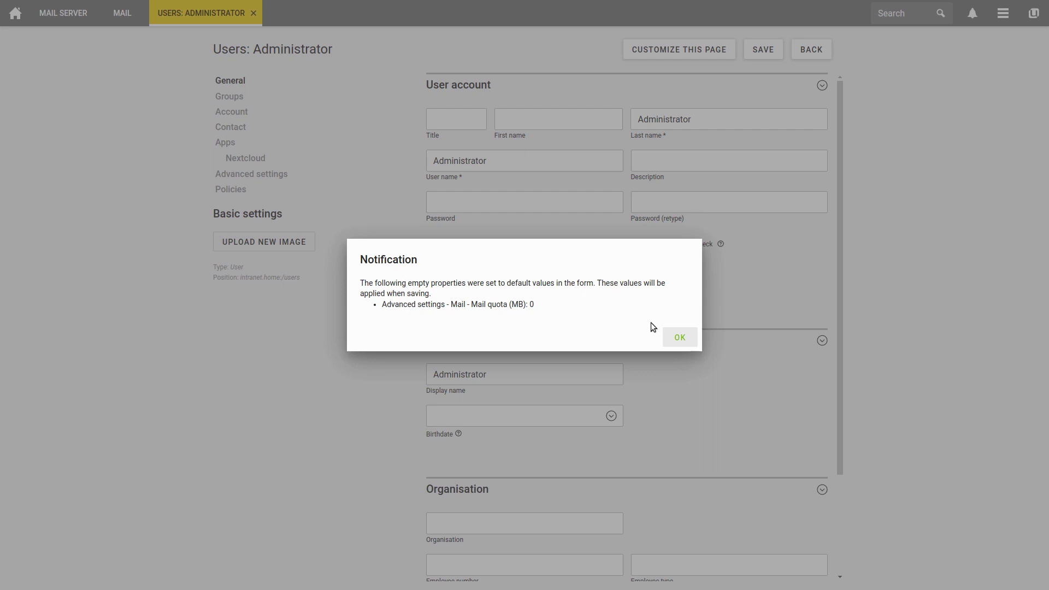
click(674, 334)
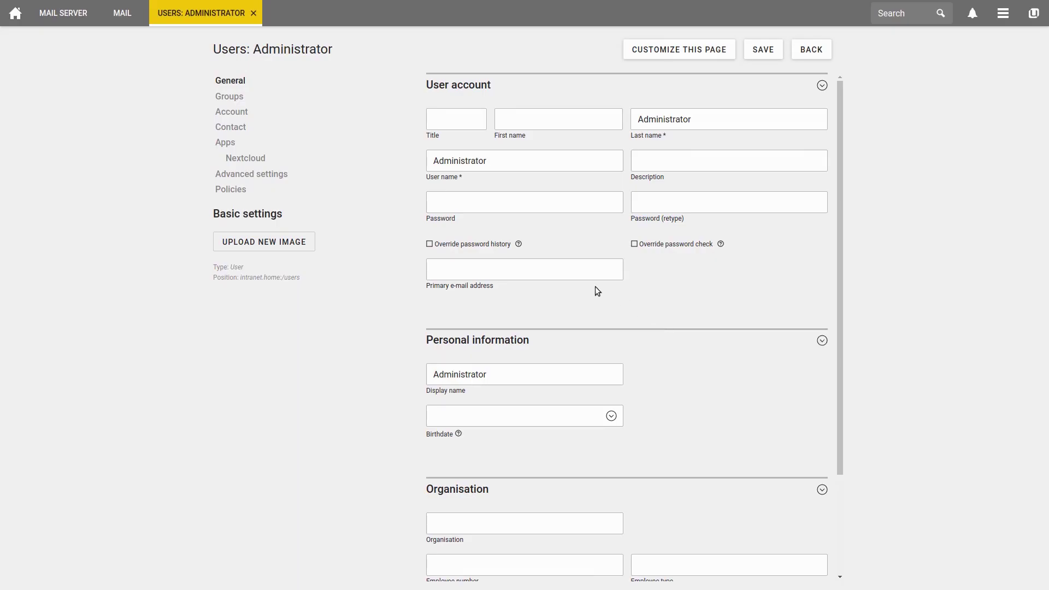
click(570, 275)
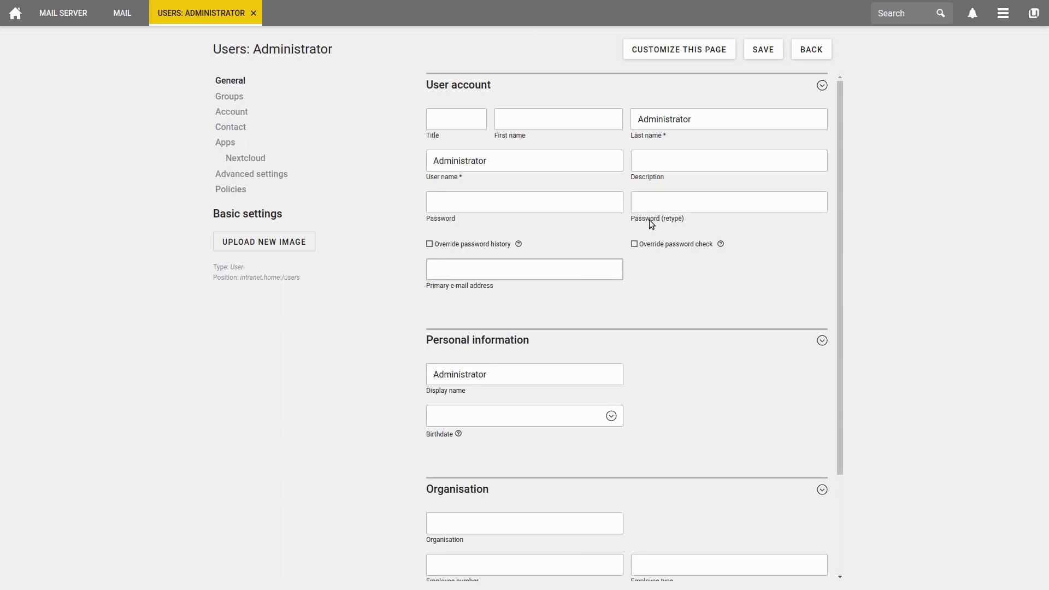
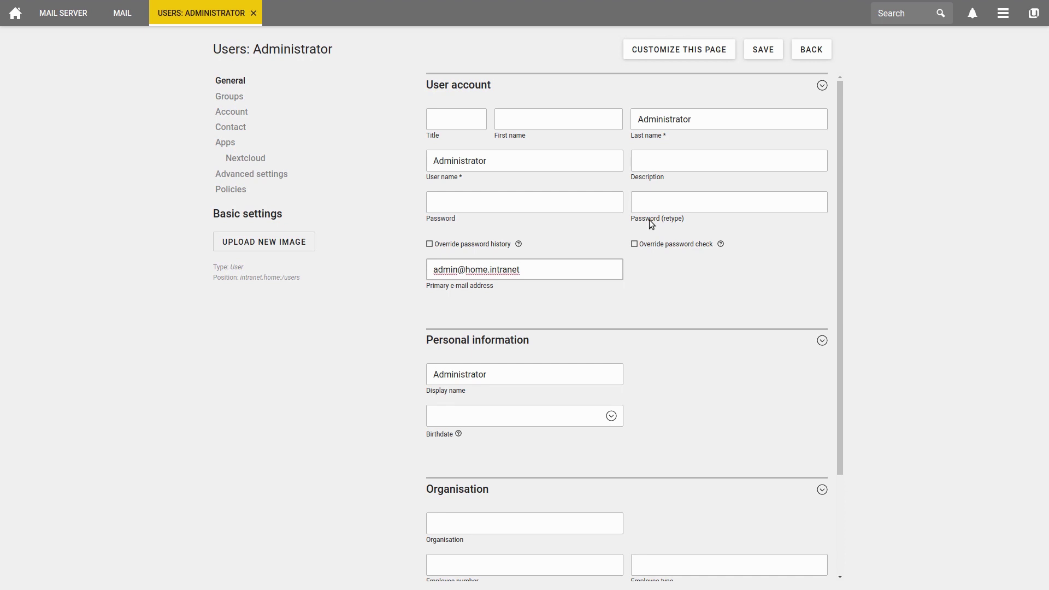
click(649, 220)
Review the Administrator's advanced Mail settings, leave mail home server unset, and save
click(231, 175)
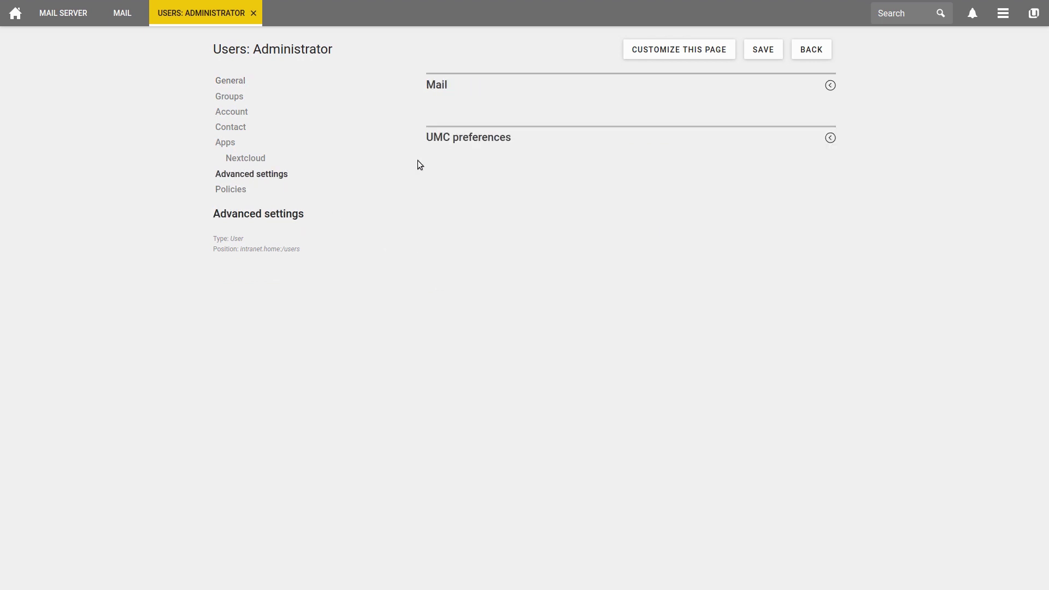
click(449, 87)
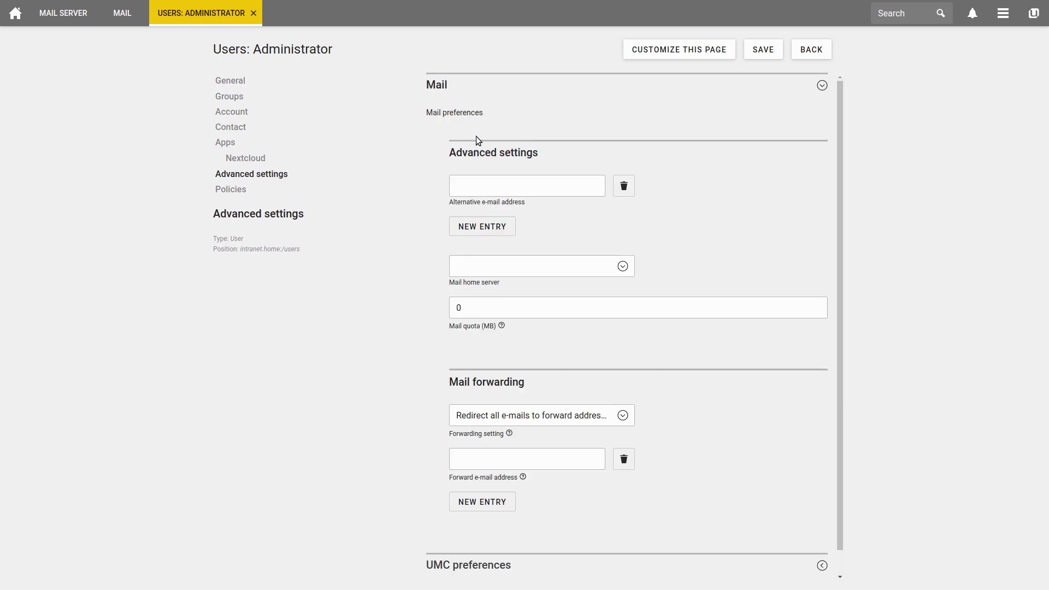
click(504, 184)
click(622, 266)
click(392, 305)
click(762, 50)
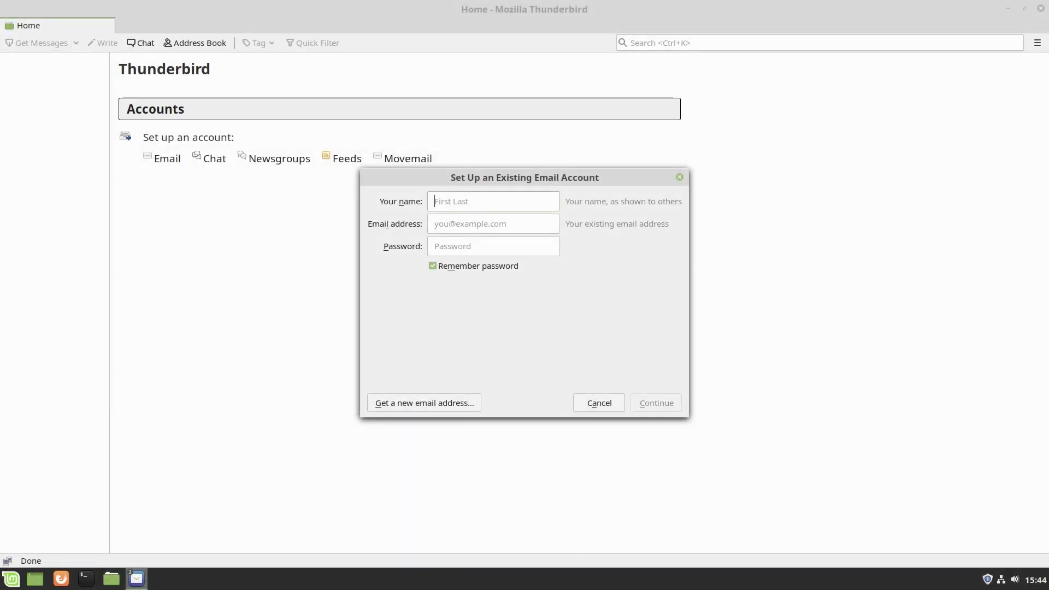
text(Administrator)
key(Tab)
text(password)
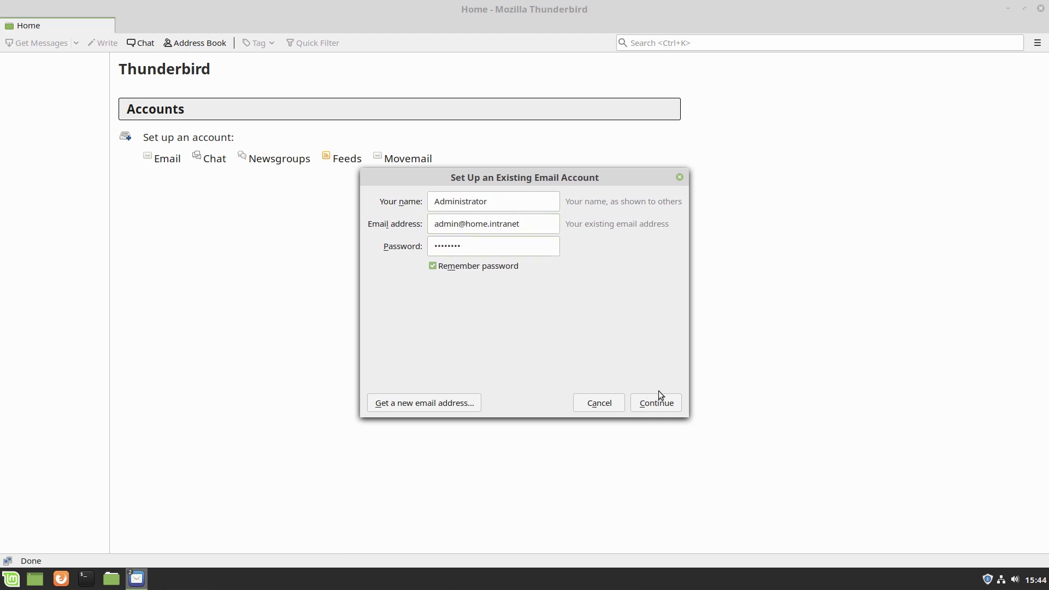
click(660, 404)
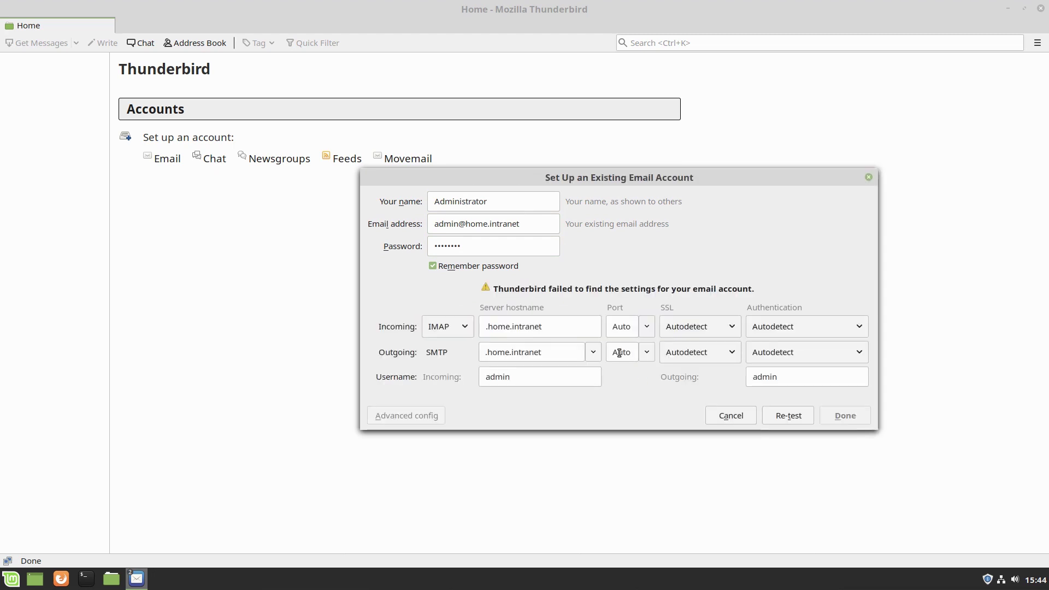
Set incoming IMAP to 192.168.178.26, port 143, STARTTLS, normal password
triple_click(569, 331)
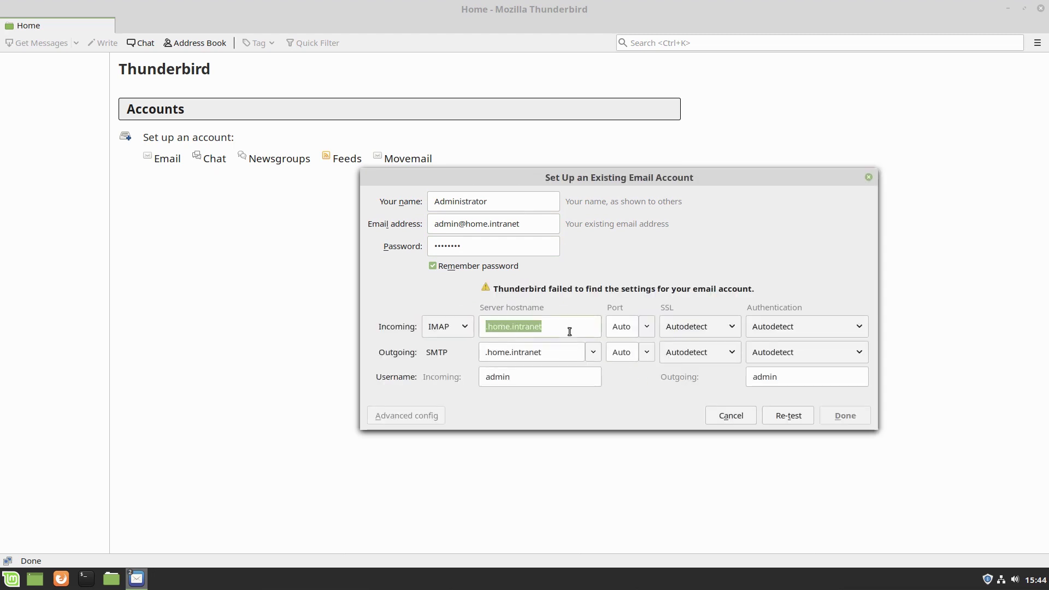
text(http://192.168.178.26)
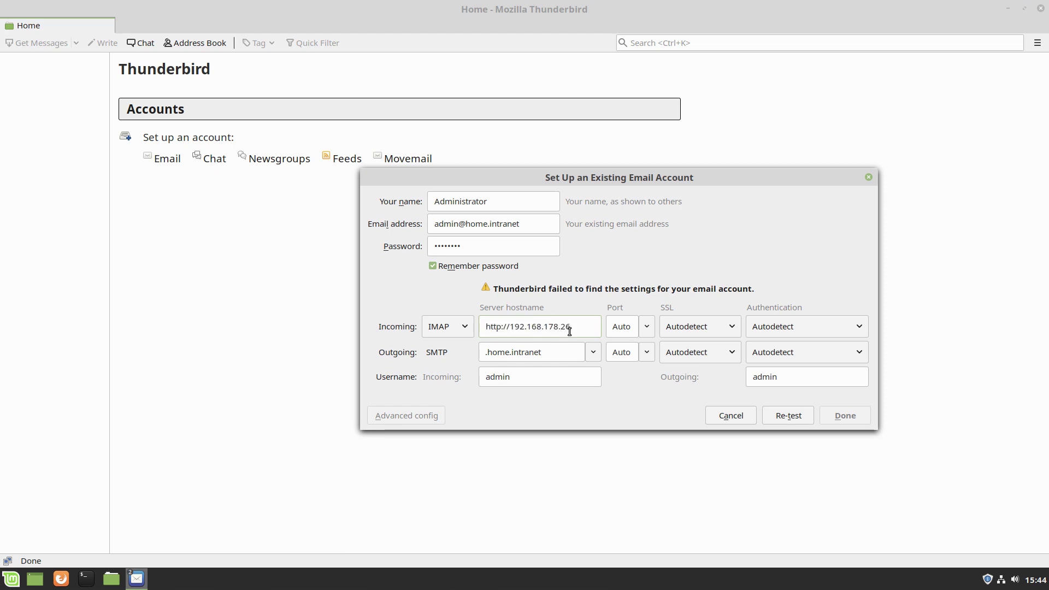
drag(515, 328, 463, 331)
text(1)
key(ctrl+a)
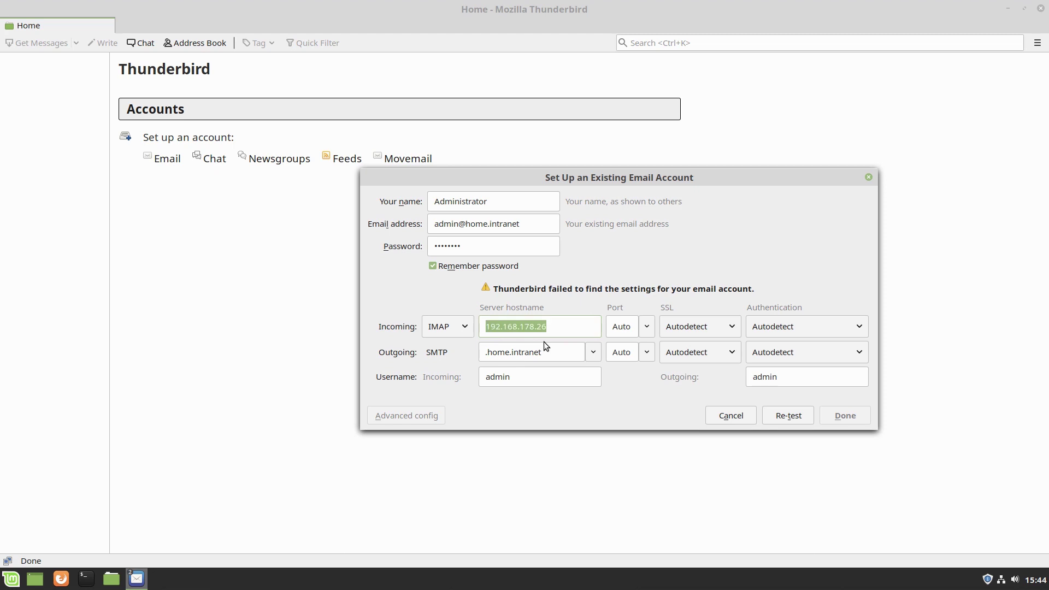
click(647, 327)
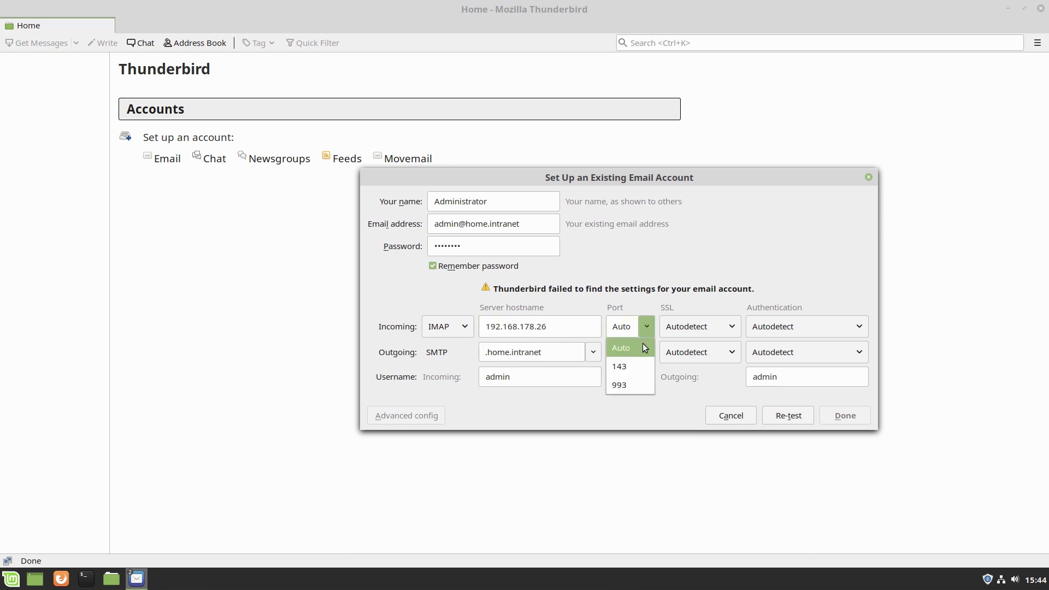
click(628, 367)
click(714, 330)
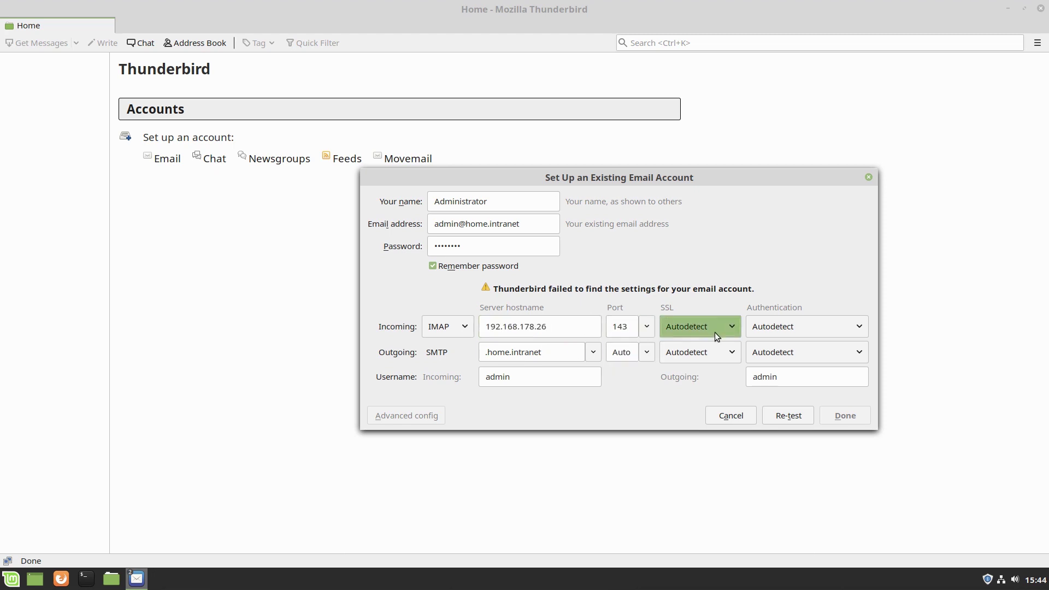
click(696, 385)
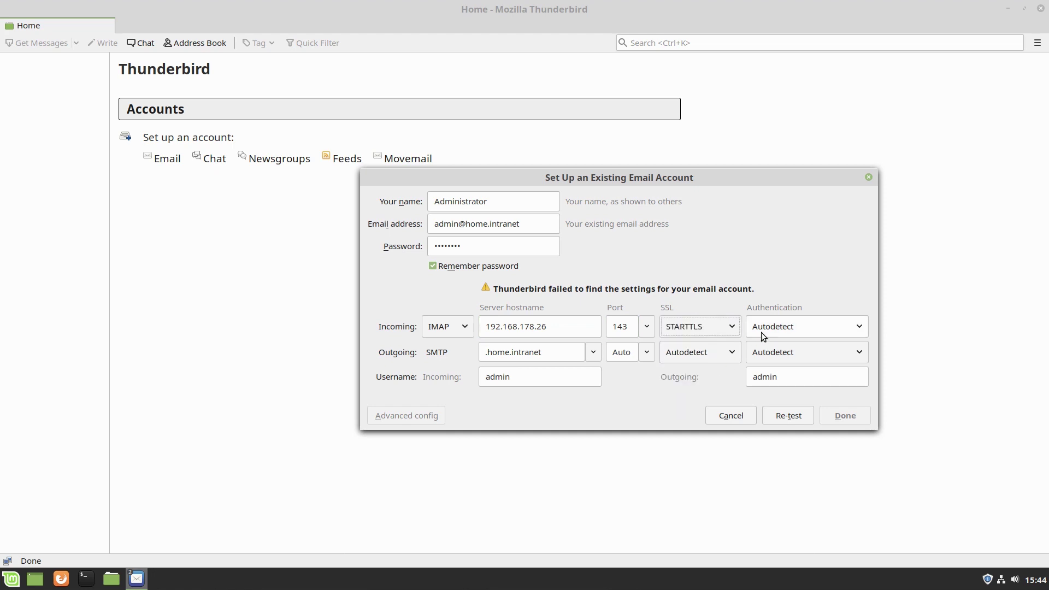
click(761, 333)
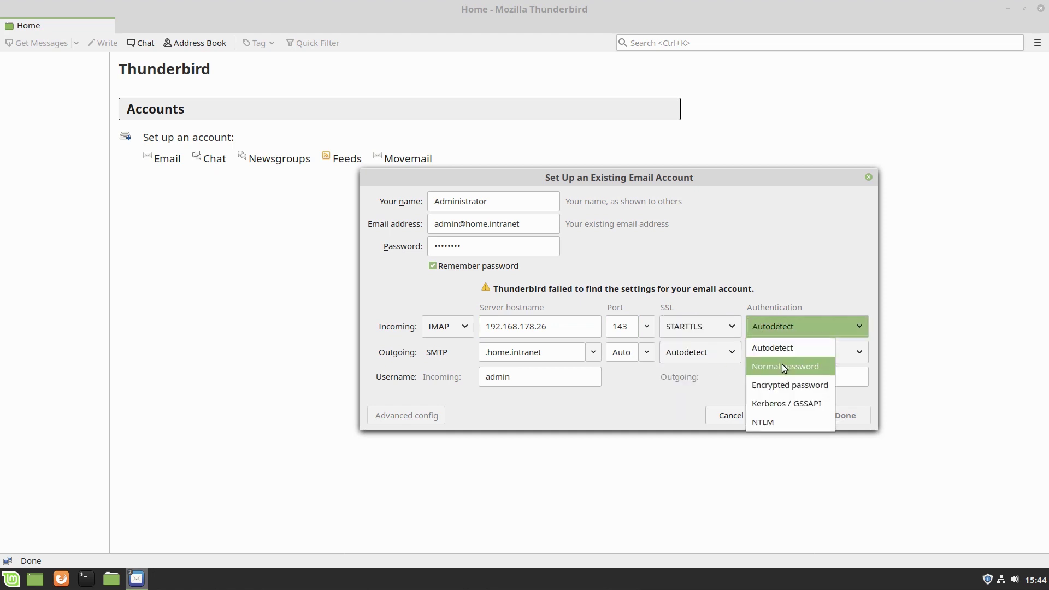
click(782, 364)
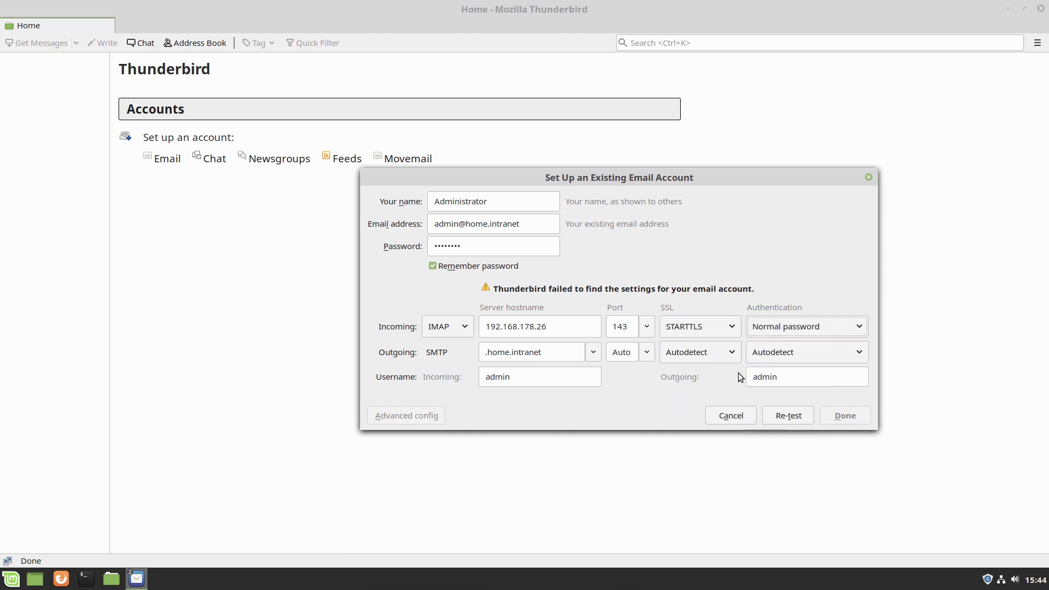
click(566, 355)
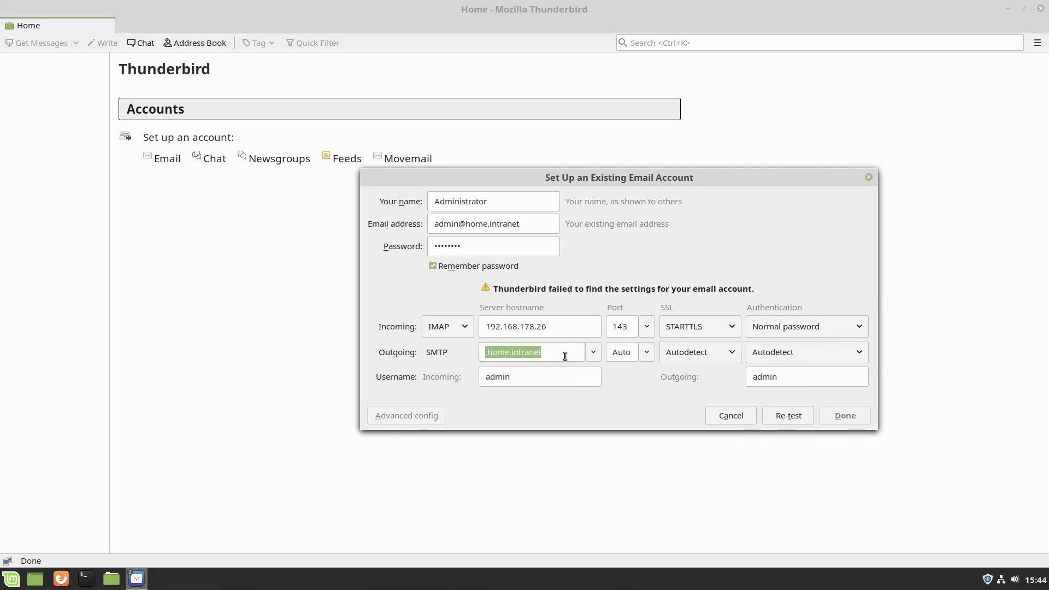
text(192.168.178.26)
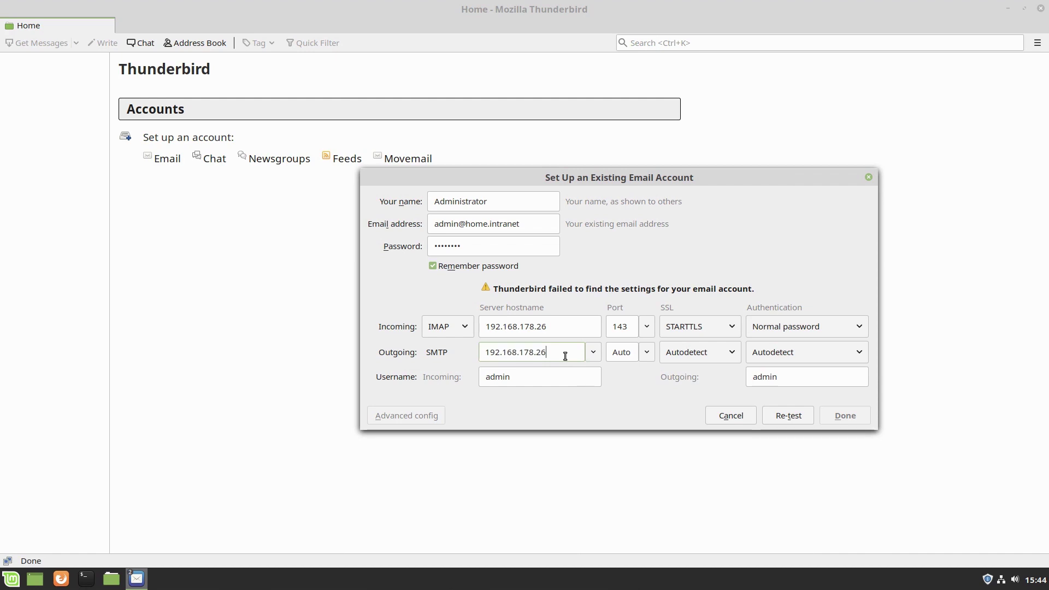
click(647, 353)
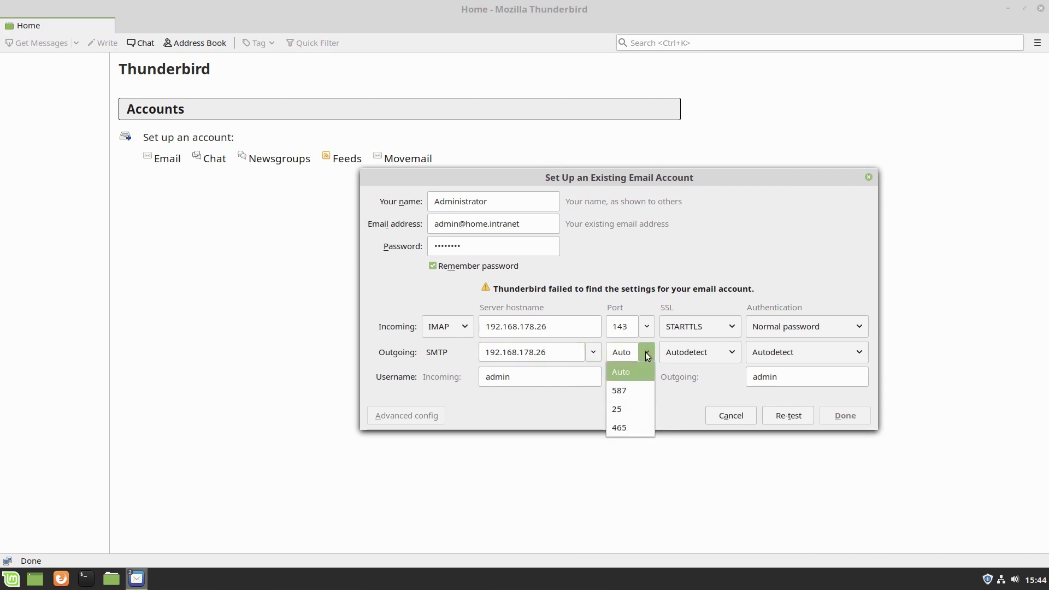
click(627, 389)
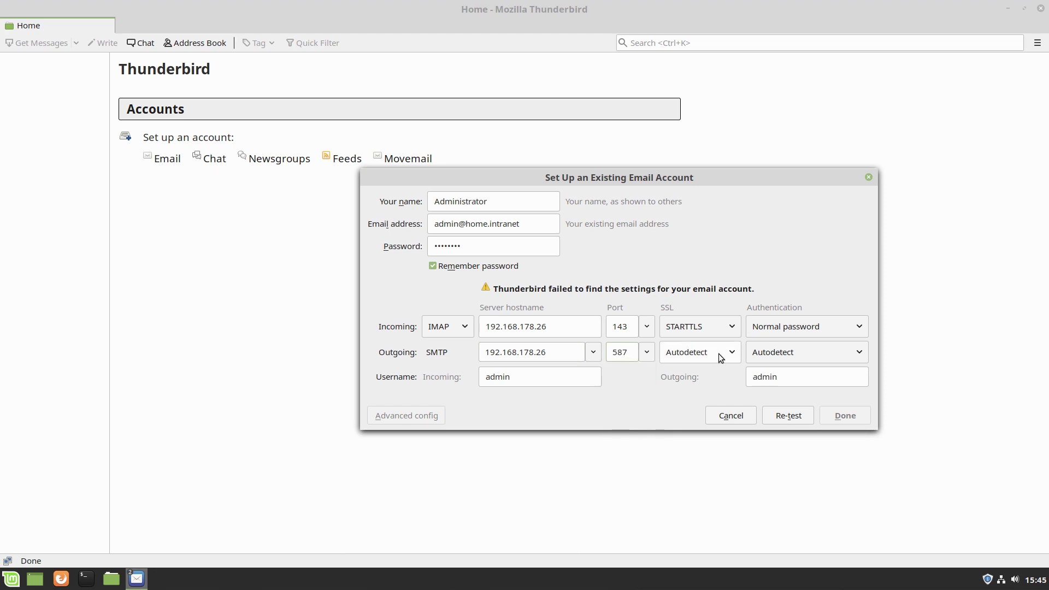
click(720, 353)
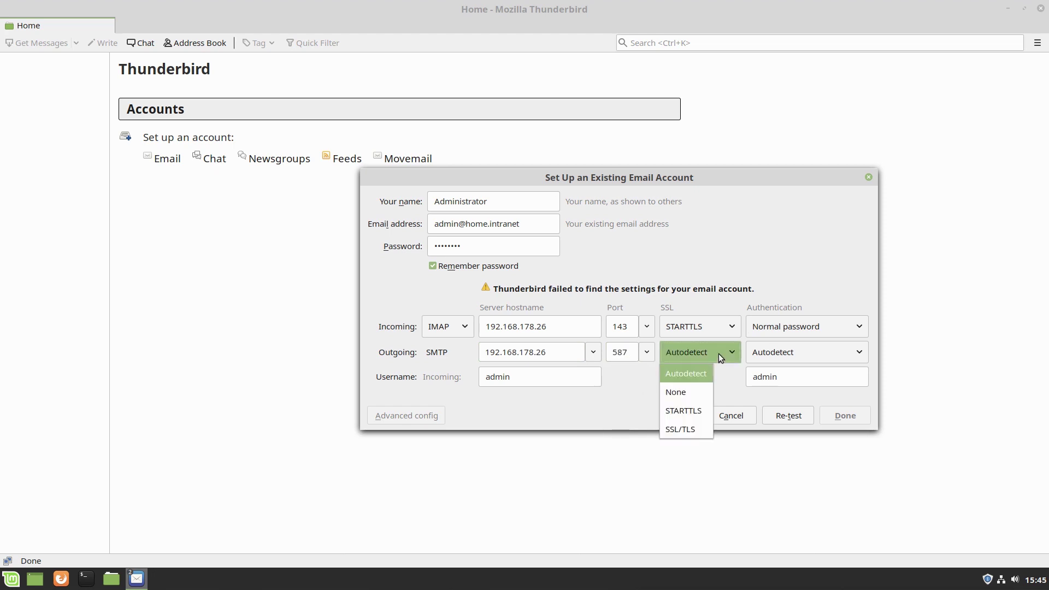
click(685, 413)
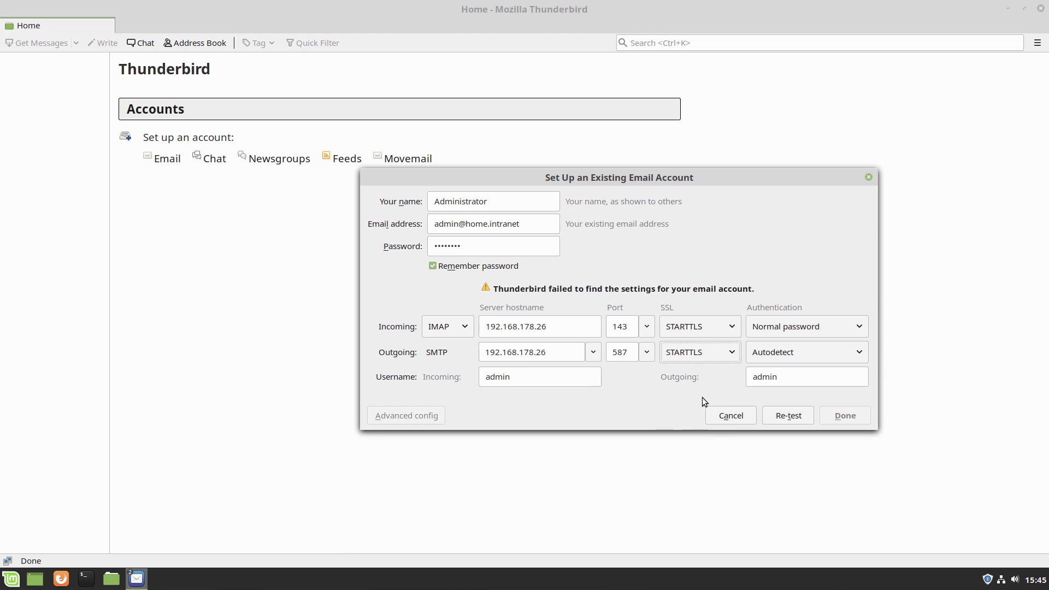
click(793, 353)
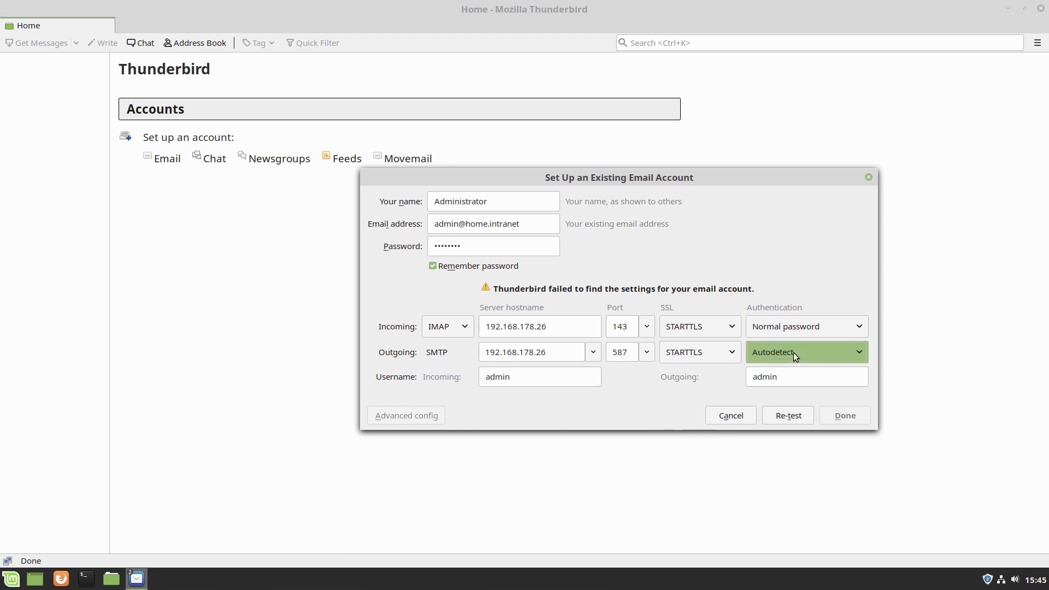
click(787, 406)
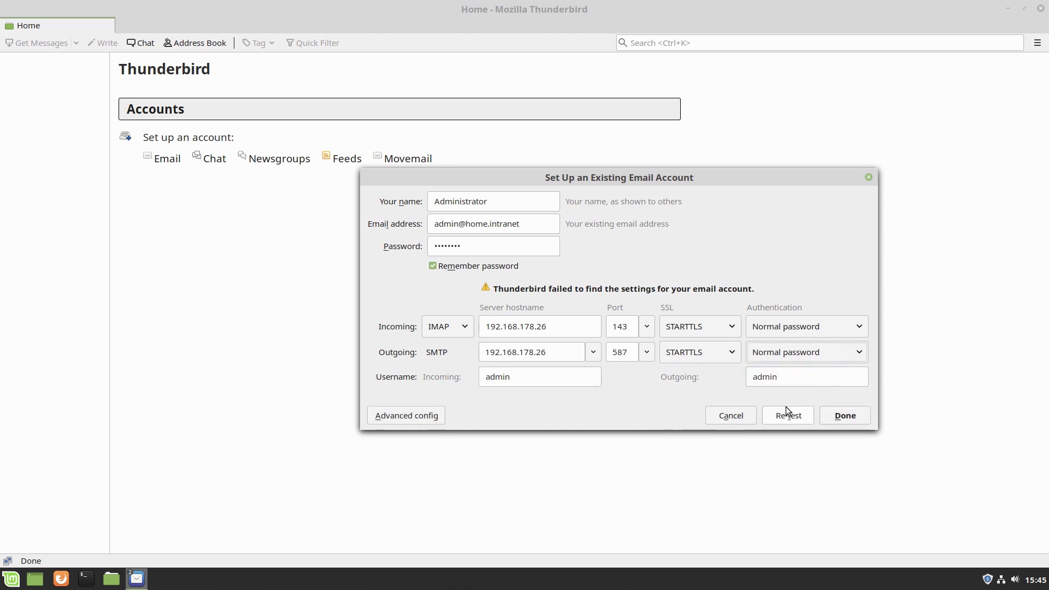
click(544, 377)
text(@home.intranet)
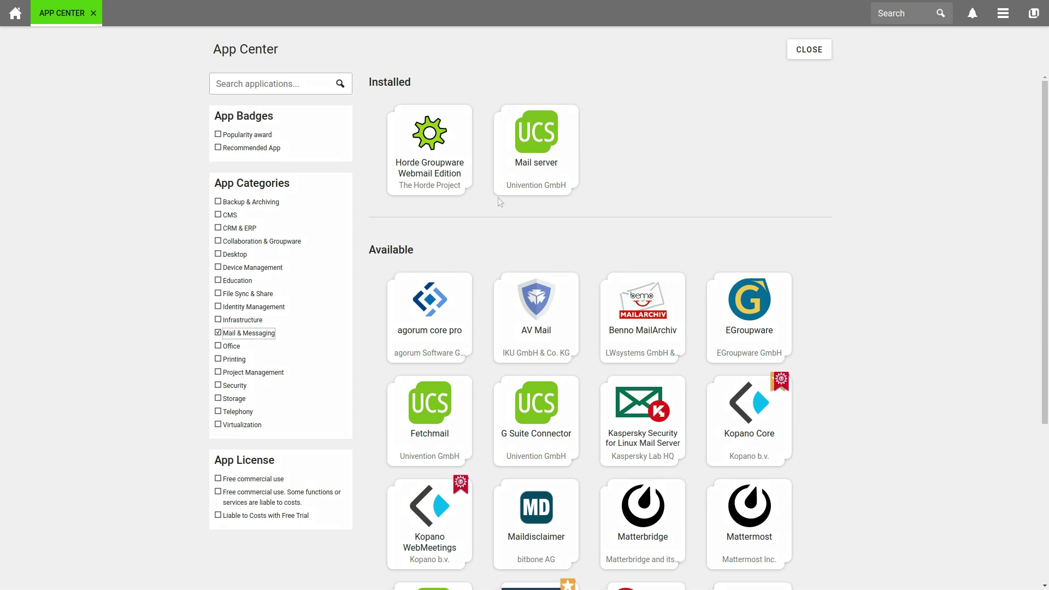
Install Horde Groupware Webmail Edition with the default mail settings
mouse_move(430, 150)
click(455, 179)
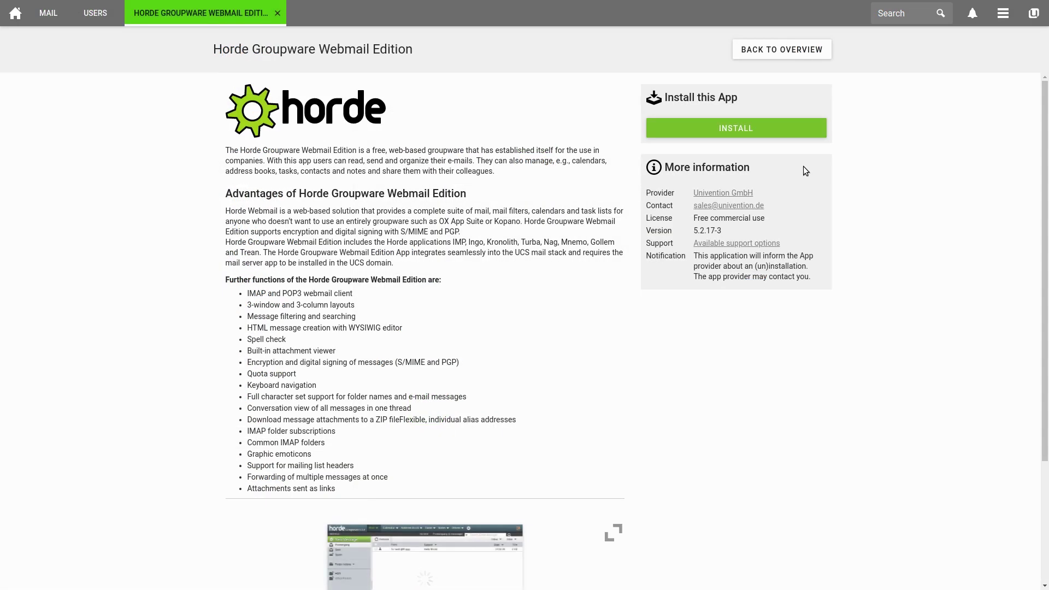
click(787, 131)
click(707, 232)
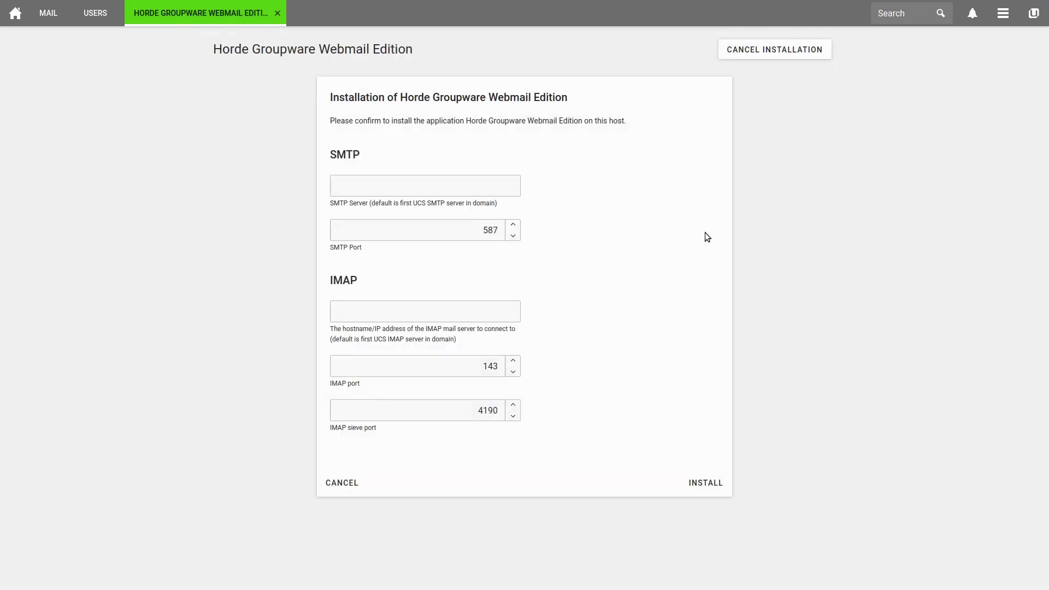
click(707, 483)
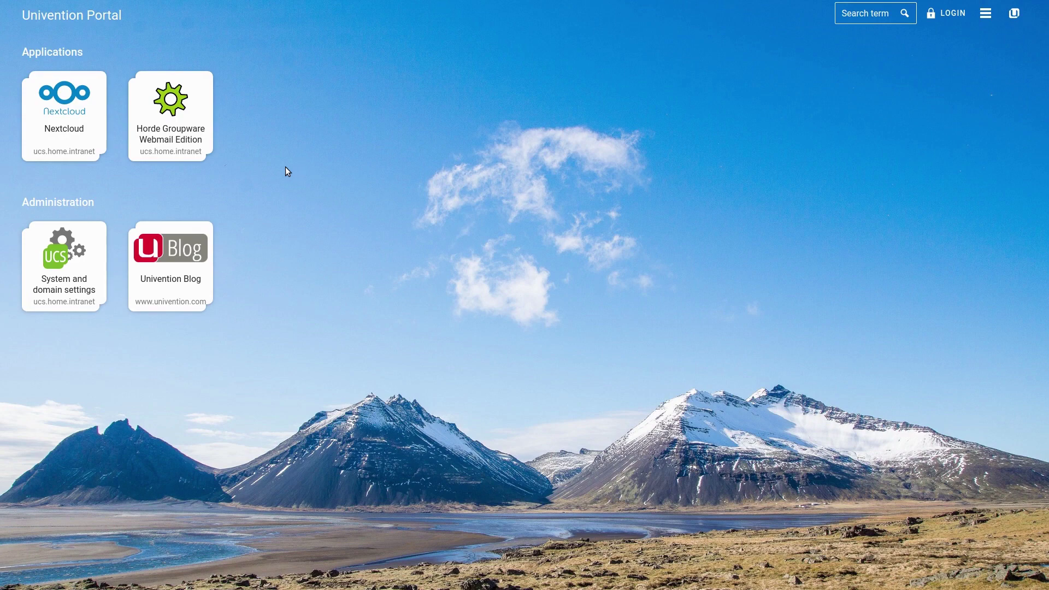
Open Horde from the portal and log in as Administrator with the password
click(210, 131)
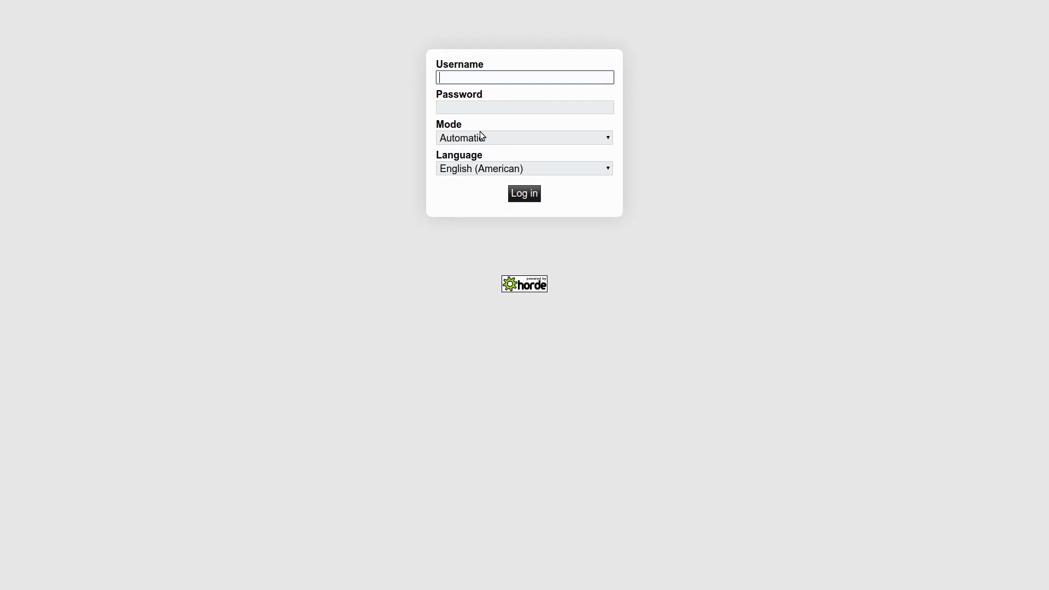
text(Administrator)
key(Tab)
text(********)
click(521, 192)
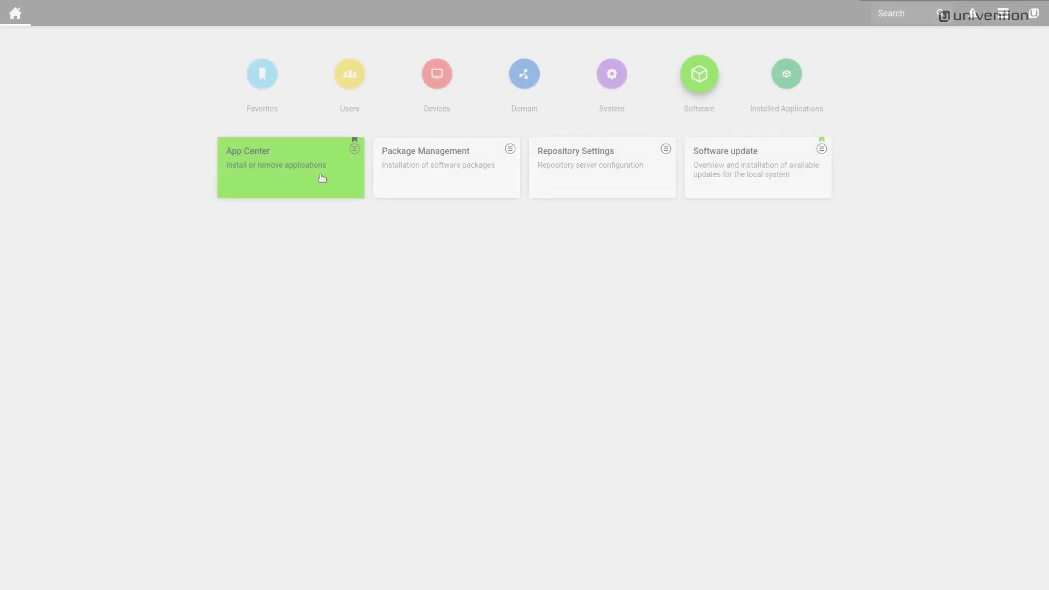
Search the App Center for 'fetchm' and open the Fetchmail app details
click(321, 175)
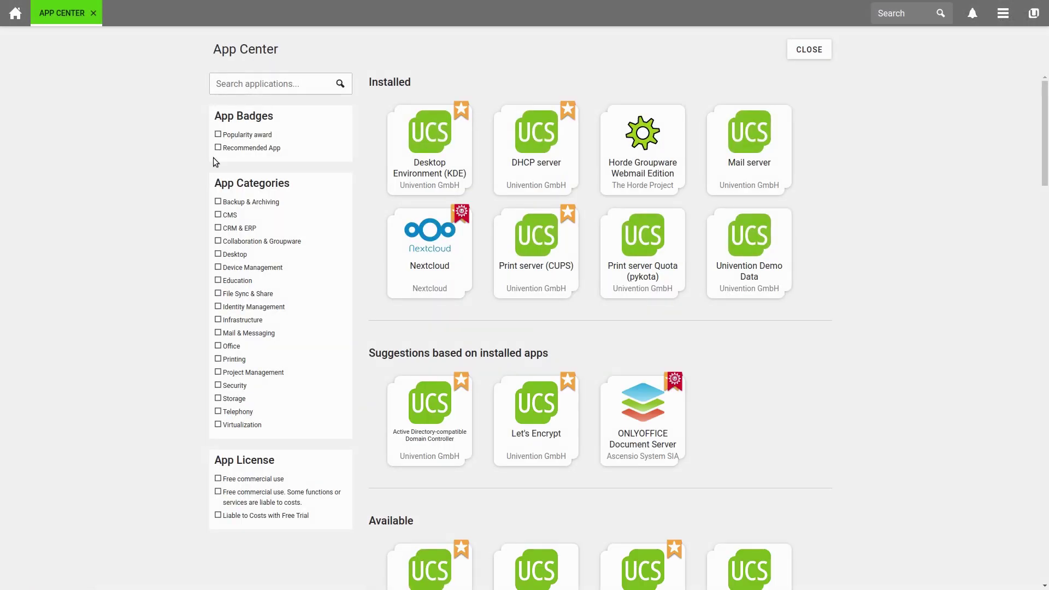
click(270, 79)
text(fetchm)
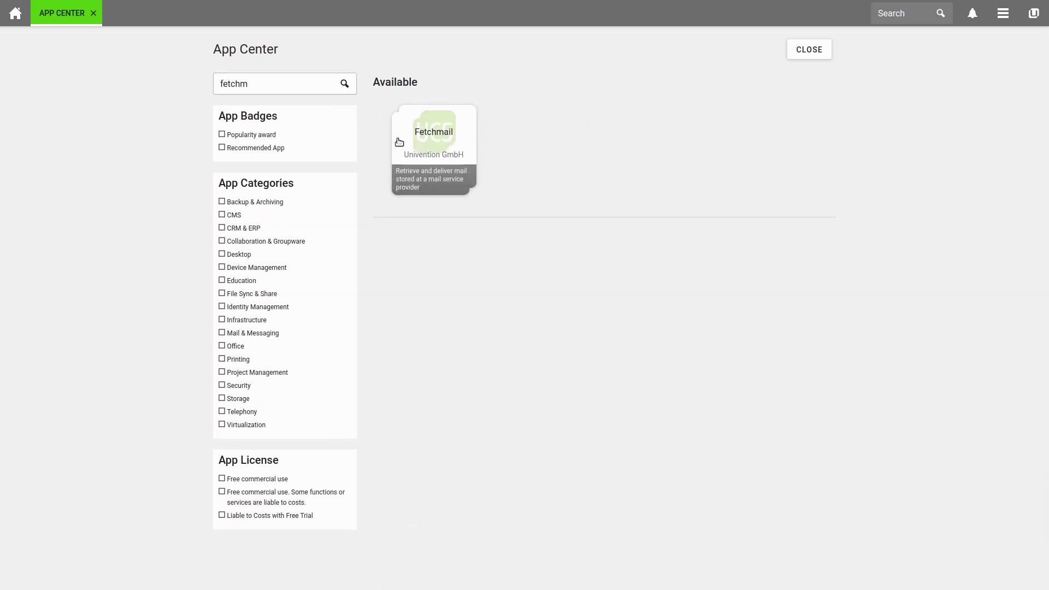
click(398, 141)
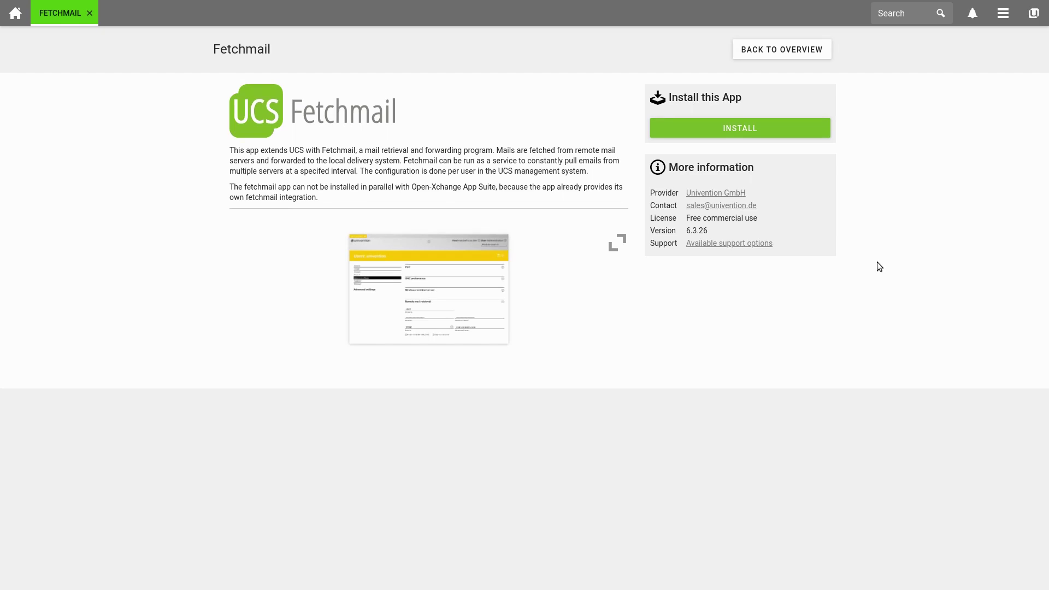